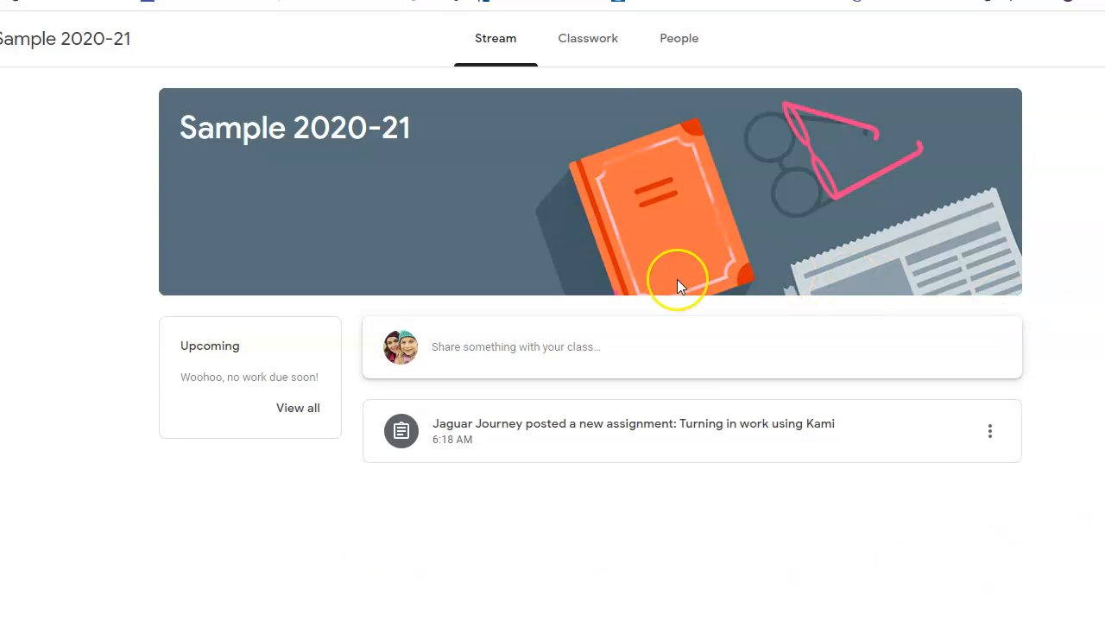
- From Classwork, expand 'Turning in work using Kami' and view the assignment's details page
{"action": "left_click", "coordinate": [588, 38]}
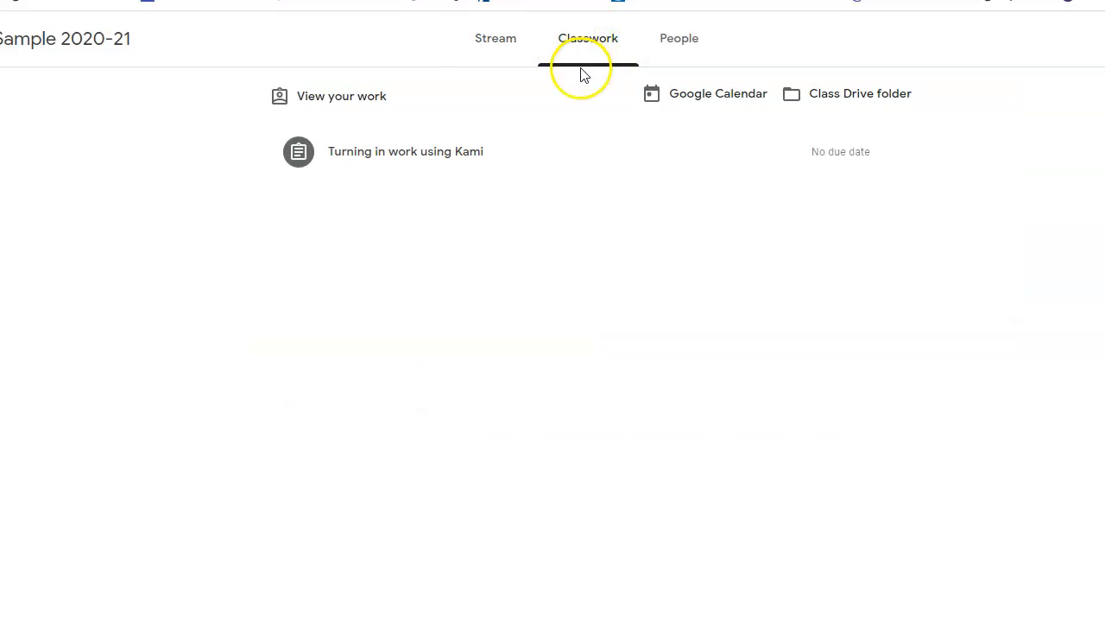
{"action": "left_click", "coordinate": [466, 151]}
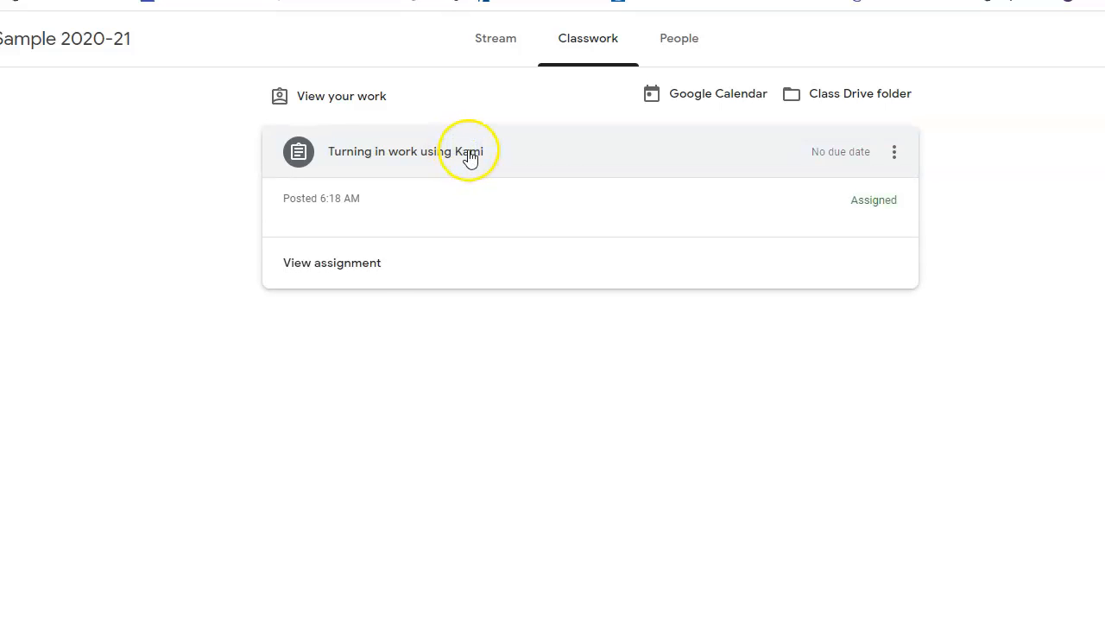
{"action": "left_click", "coordinate": [370, 277]}
{"action": "left_click", "coordinate": [370, 276]}
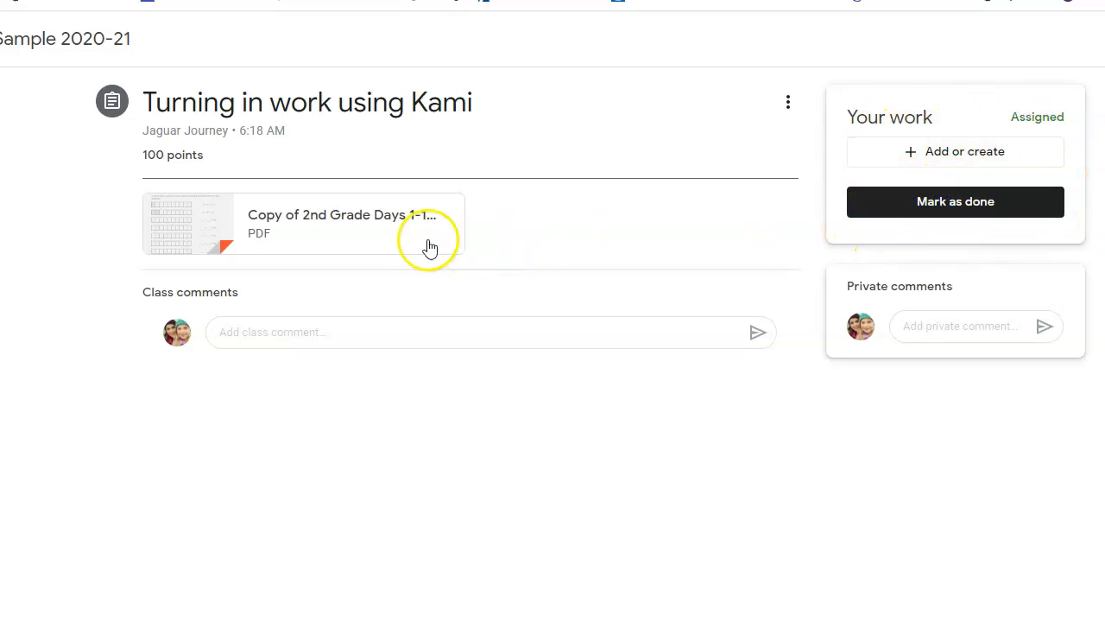
- Open the worksheet PDF attached to the assignment in Kami
{"action": "left_click", "coordinate": [313, 238]}
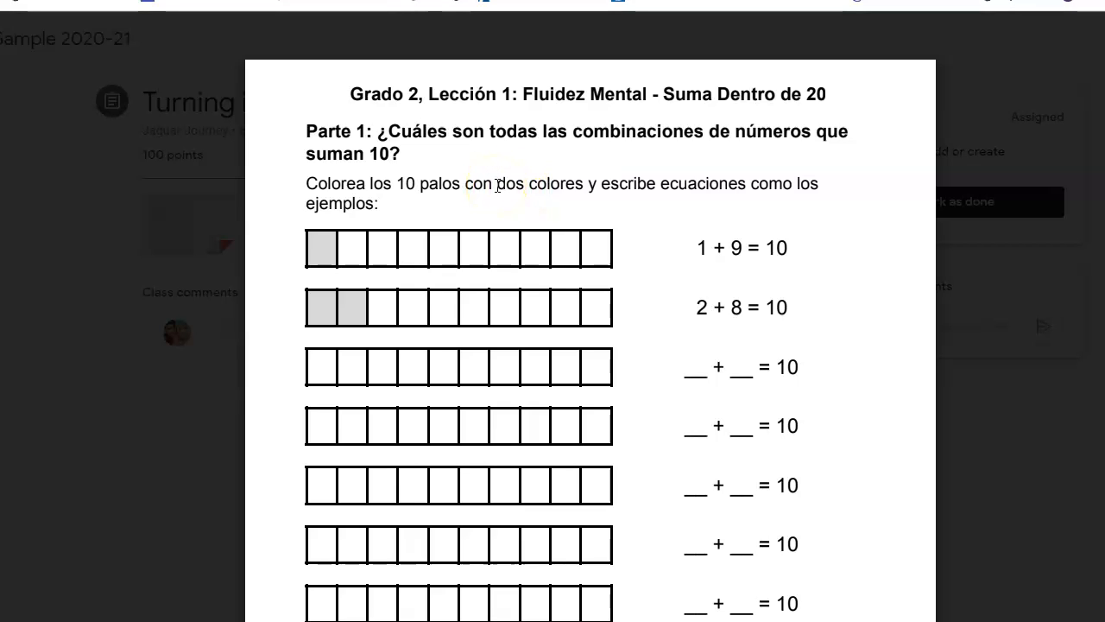
{"action": "mouse_move", "coordinate": [553, 24]}
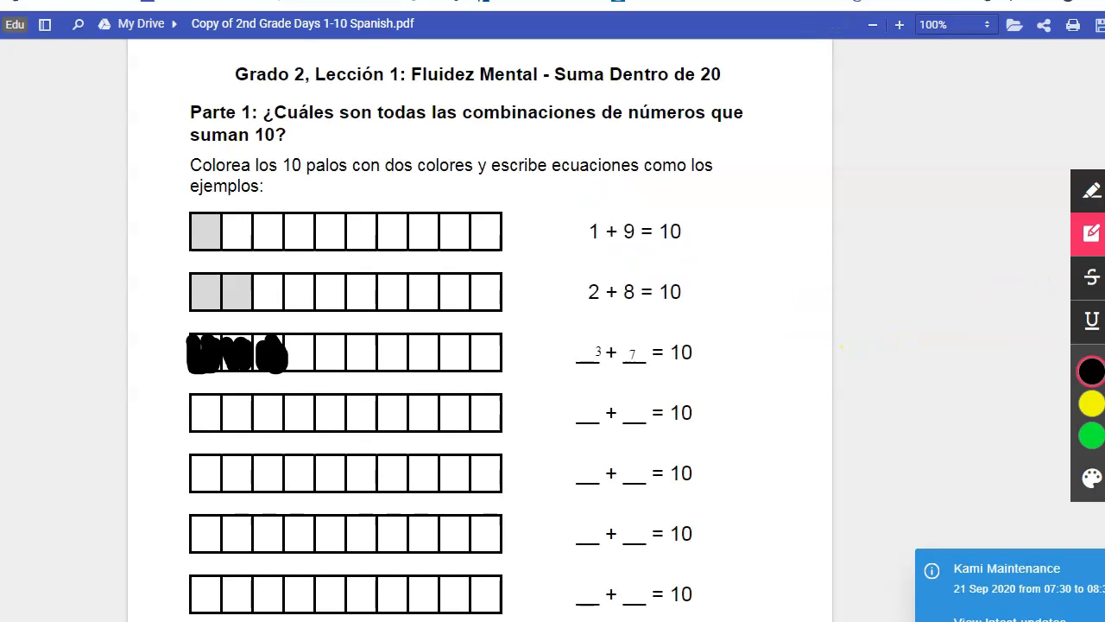
- Shade the first boxes of row four black with the freehand drawing tool
{"action": "left_click", "coordinate": [1092, 233]}
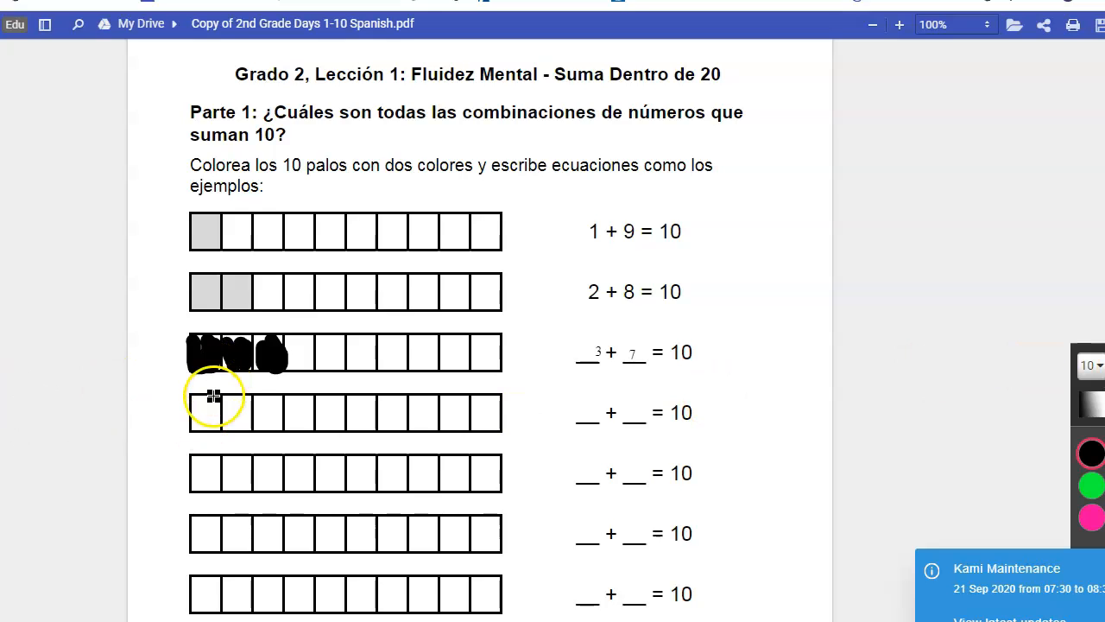
{"action": "mouse_move", "coordinate": [194, 402]}
{"action": "left_mouse_down"}
{"action": "mouse_move", "coordinate": [206, 431]}
{"action": "mouse_move", "coordinate": [211, 402]}
{"action": "mouse_move", "coordinate": [216, 431]}
{"action": "mouse_move", "coordinate": [185, 402]}
{"action": "mouse_move", "coordinate": [204, 432]}
{"action": "mouse_move", "coordinate": [233, 430]}
{"action": "mouse_move", "coordinate": [242, 399]}
{"action": "mouse_move", "coordinate": [249, 429]}
{"action": "mouse_move", "coordinate": [259, 402]}
{"action": "mouse_move", "coordinate": [263, 432]}
{"action": "mouse_move", "coordinate": [272, 398]}
{"action": "mouse_move", "coordinate": [281, 436]}
{"action": "mouse_move", "coordinate": [306, 401]}
{"action": "mouse_move", "coordinate": [298, 432]}
{"action": "mouse_move", "coordinate": [300, 386]}
{"action": "left_mouse_up"}
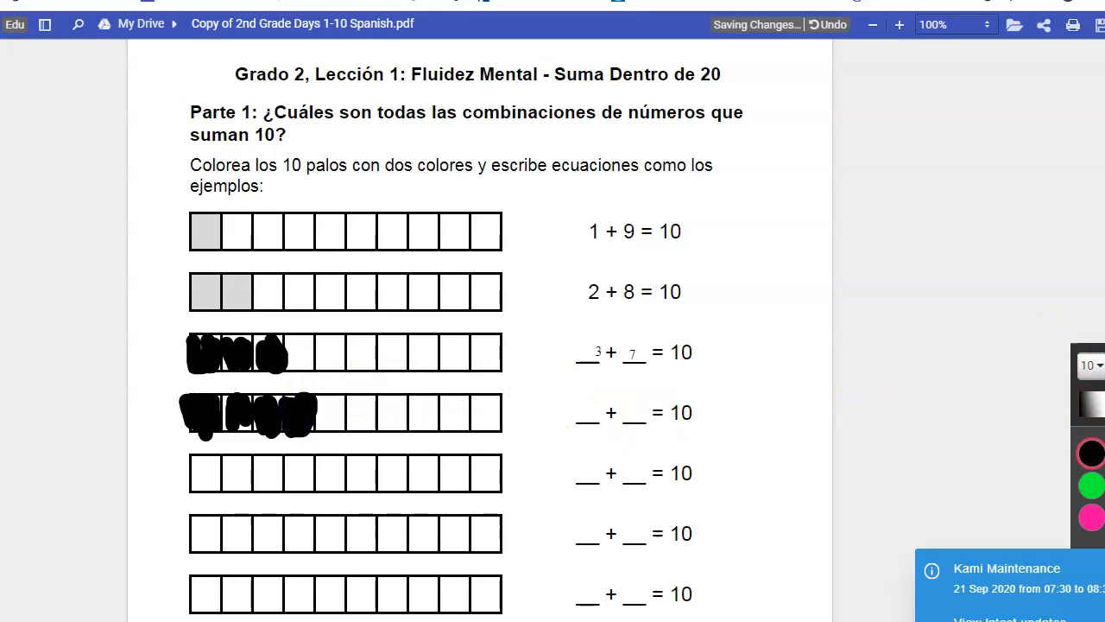
- Fill row four's blanks with 4 and 6, then erase the shading in its fourth box
{"action": "left_click", "coordinate": [1089, 406]}
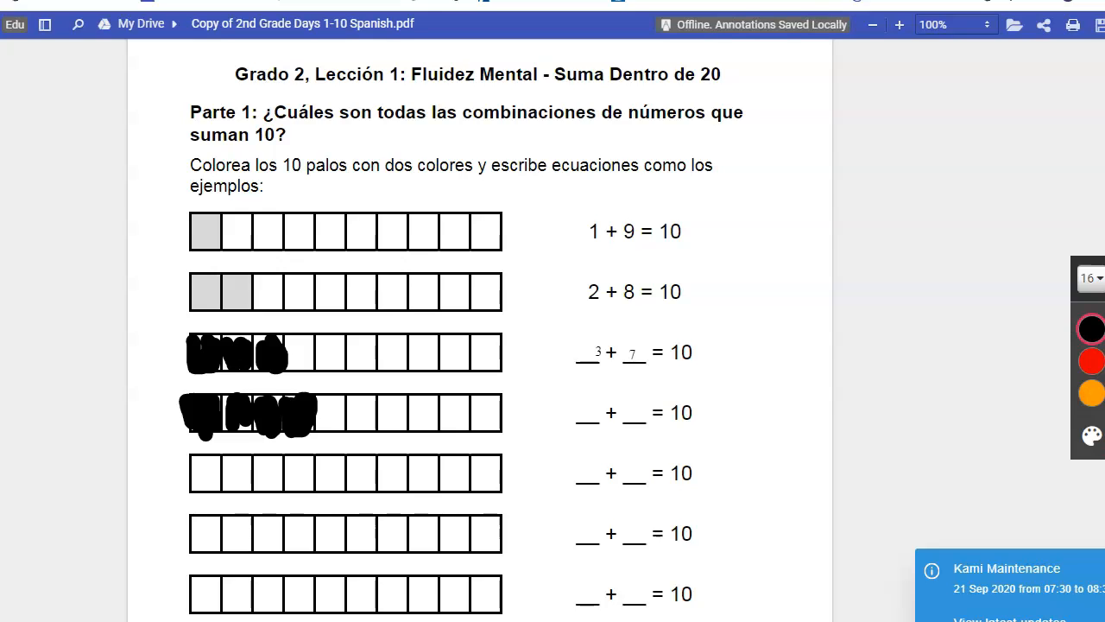
{"action": "left_click", "coordinate": [592, 413]}
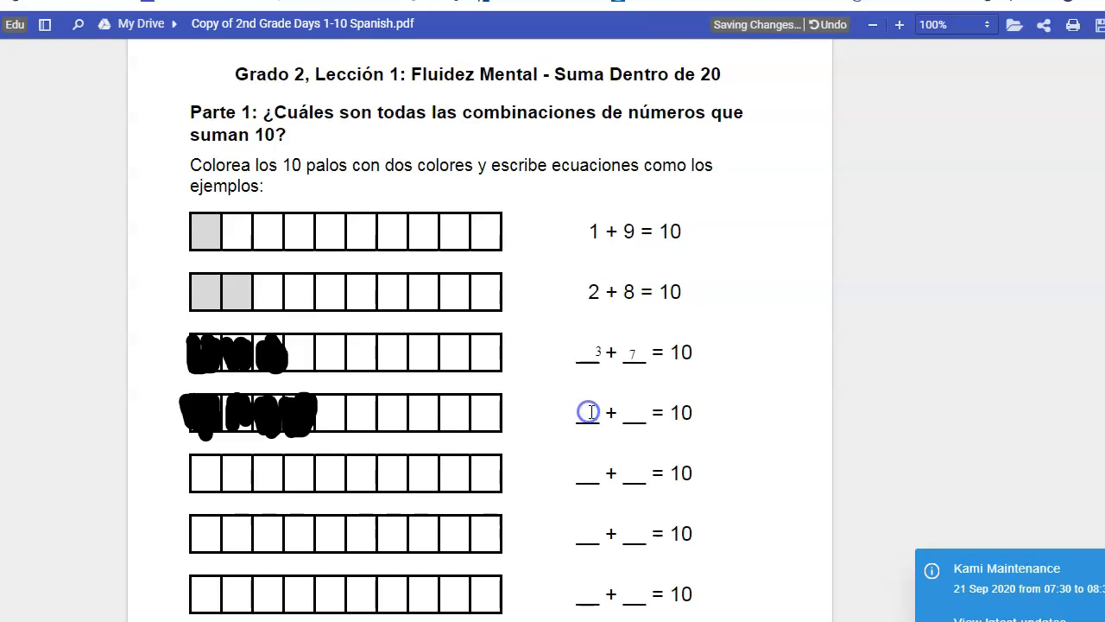
{"action": "left_click", "coordinate": [588, 407]}
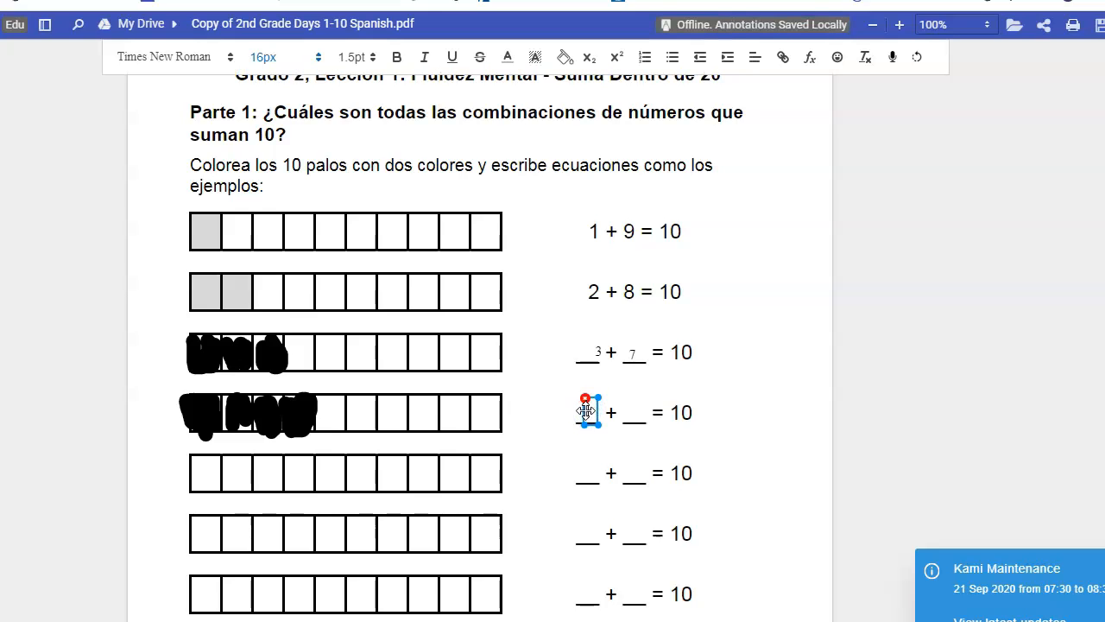
{"action": "type", "text": "4"}
{"action": "left_click", "coordinate": [633, 413]}
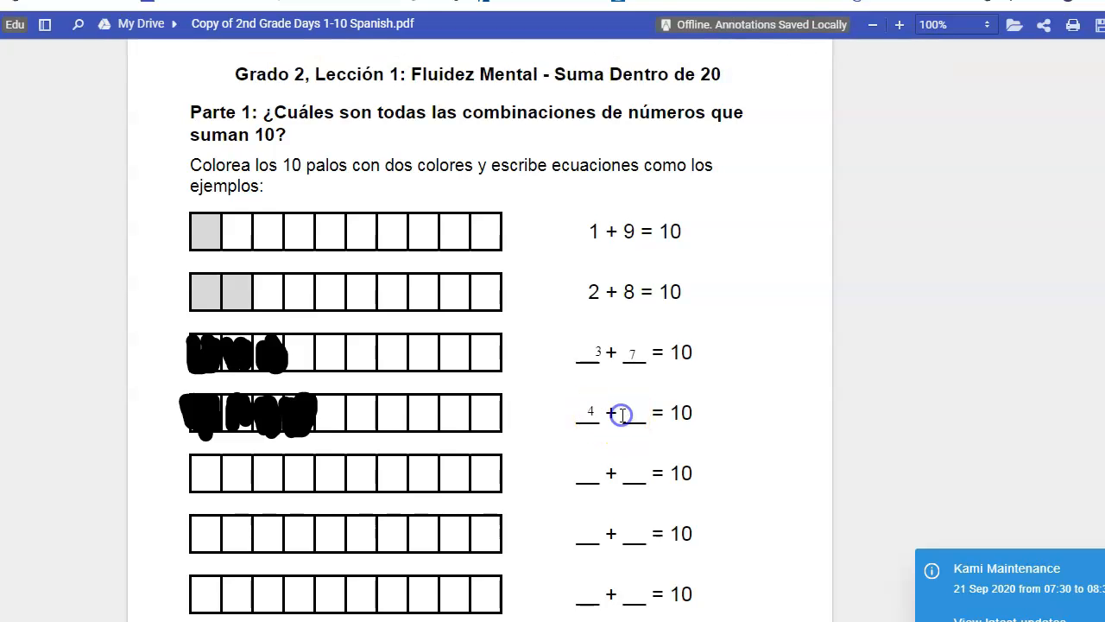
{"action": "type", "text": "6"}
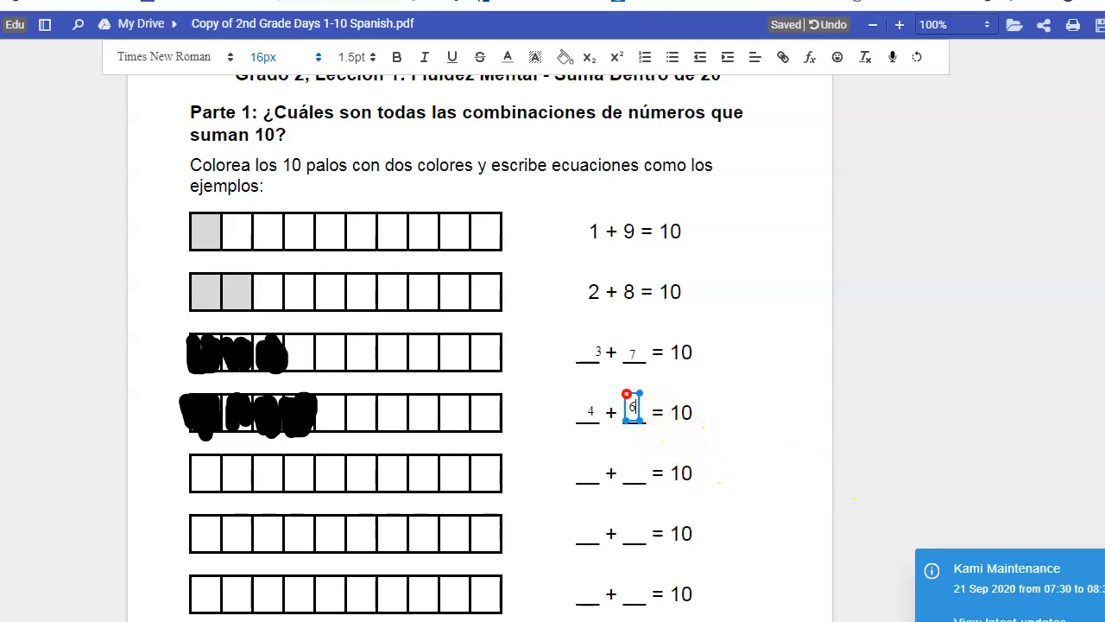
{"action": "left_click", "coordinate": [1075, 466]}
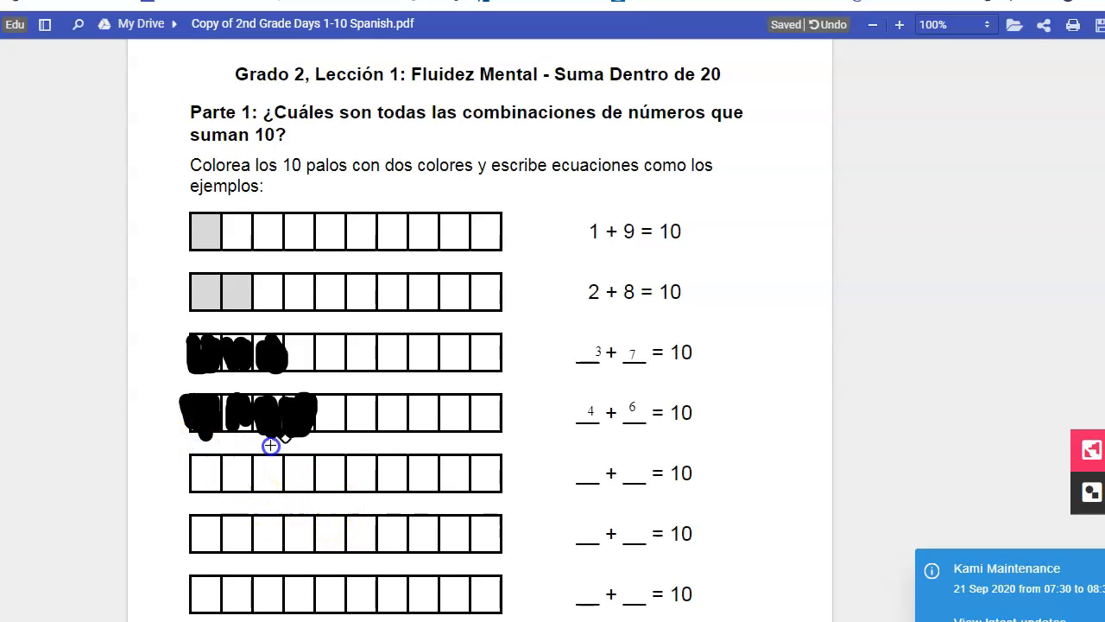
{"action": "left_click", "coordinate": [298, 423]}
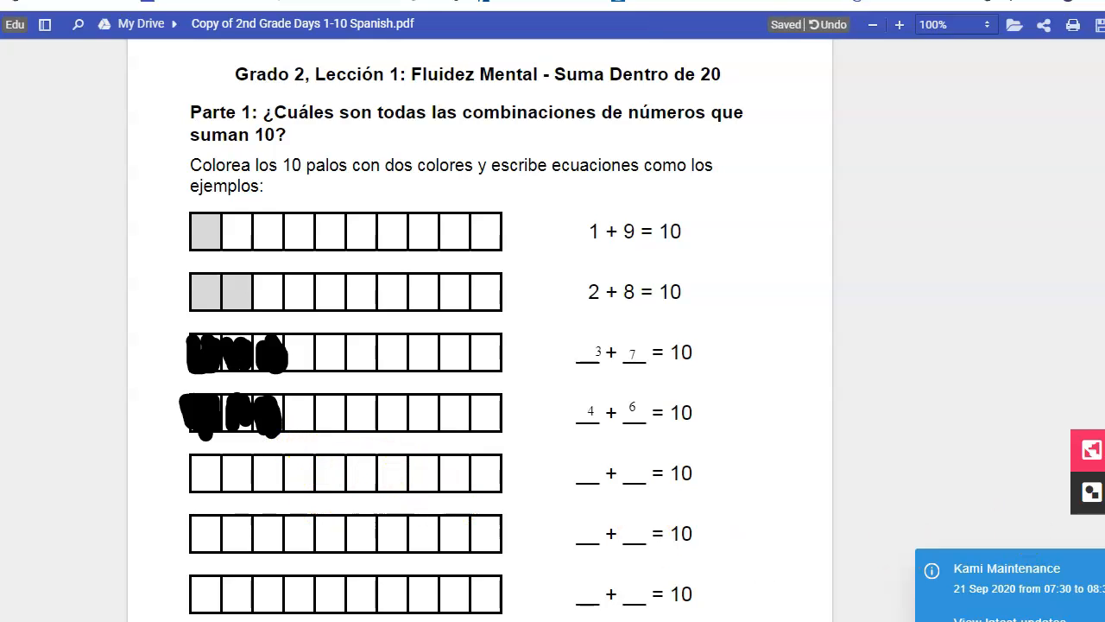
- Shade row four's fourth box black again with the drawing tool
{"action": "left_click", "coordinate": [1090, 492]}
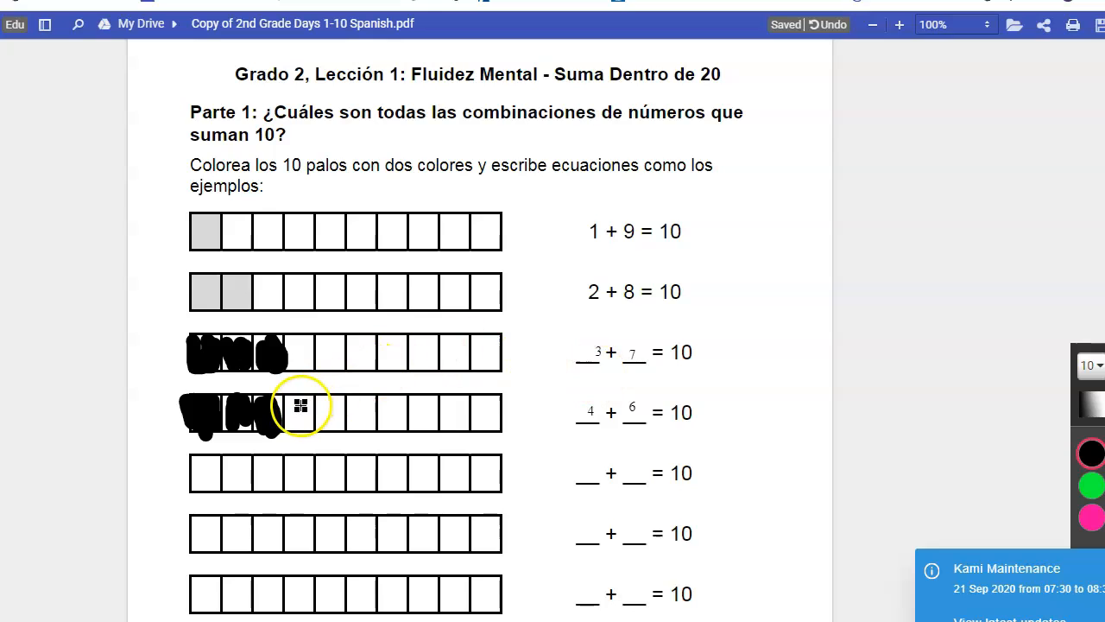
{"action": "left_click_drag", "start_coordinate": [300, 406], "coordinate": [301, 423]}
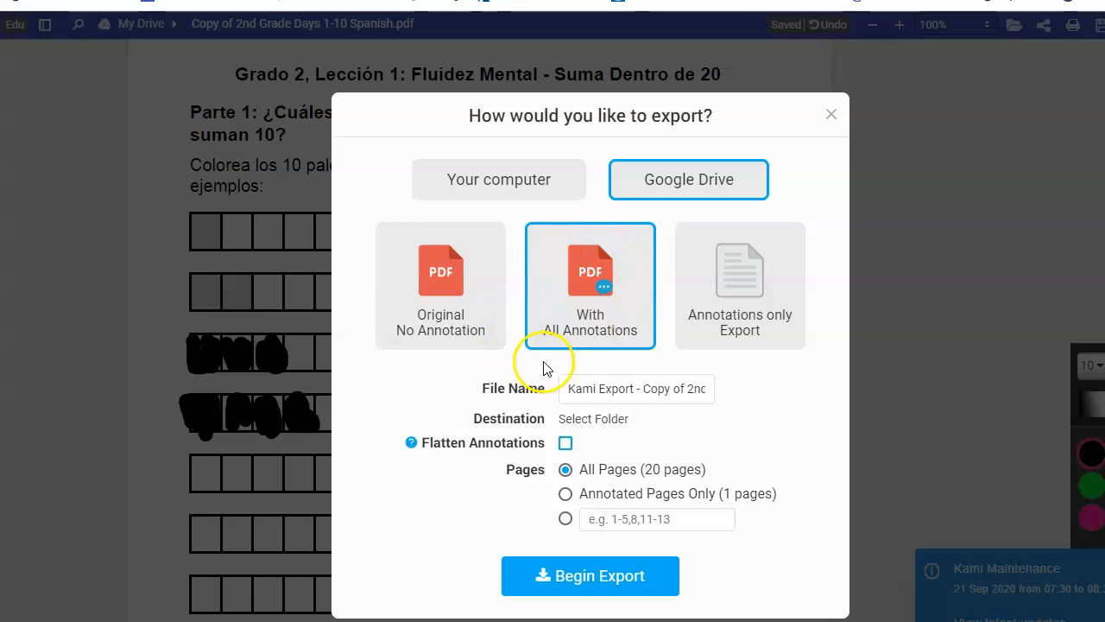
- Replace the 'Kami Export' name prefix with math-9/21, choose Annotated Pages Only, and begin exporting to Drive
{"action": "left_click", "coordinate": [643, 390]}
{"action": "left_click_drag", "start_coordinate": [643, 389], "coordinate": [565, 388]}
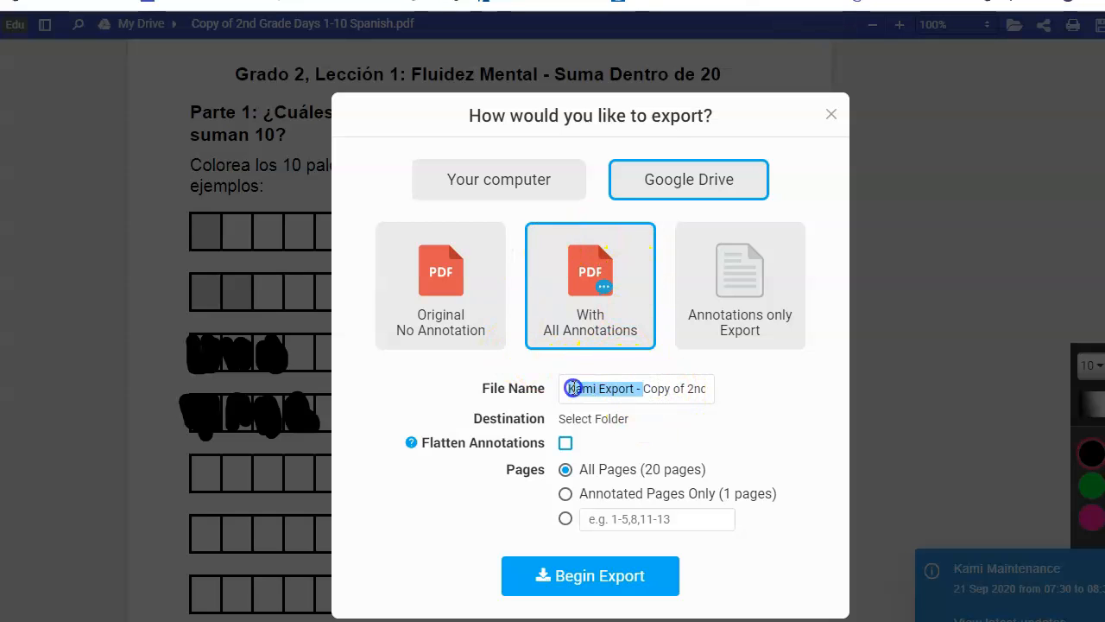
{"action": "key", "text": "BackSpace"}
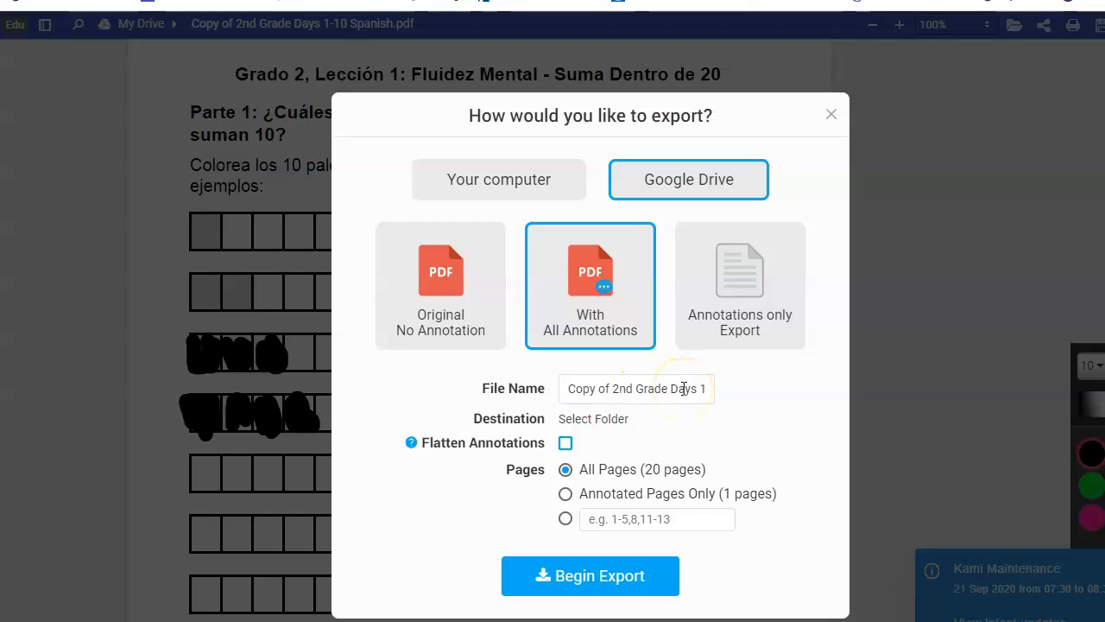
{"action": "type", "text": "math"}
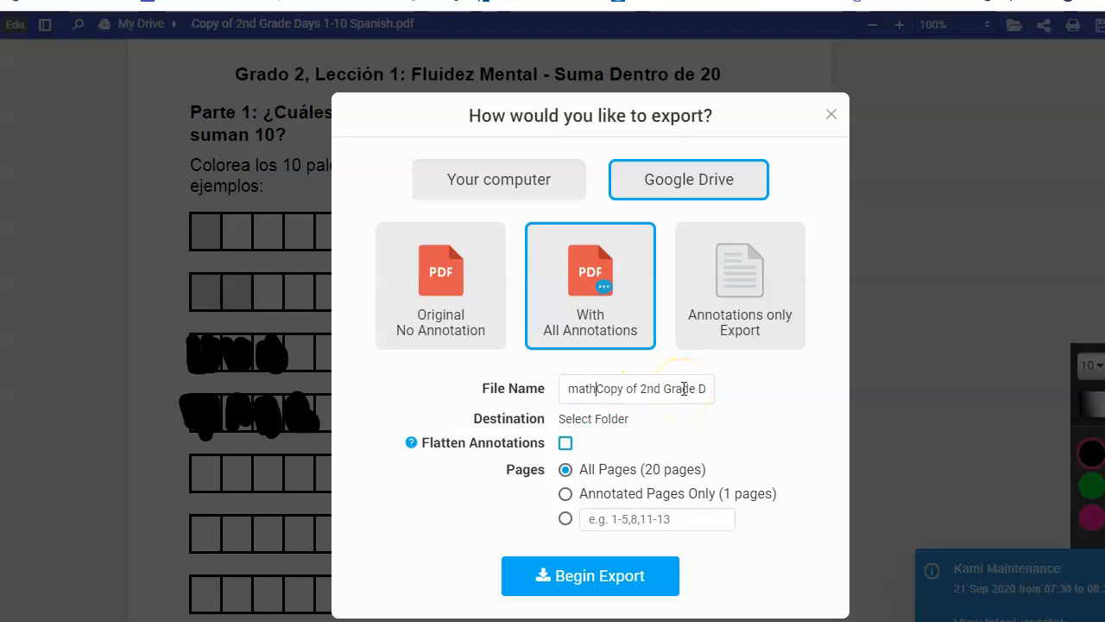
{"action": "type", "text": "-"}
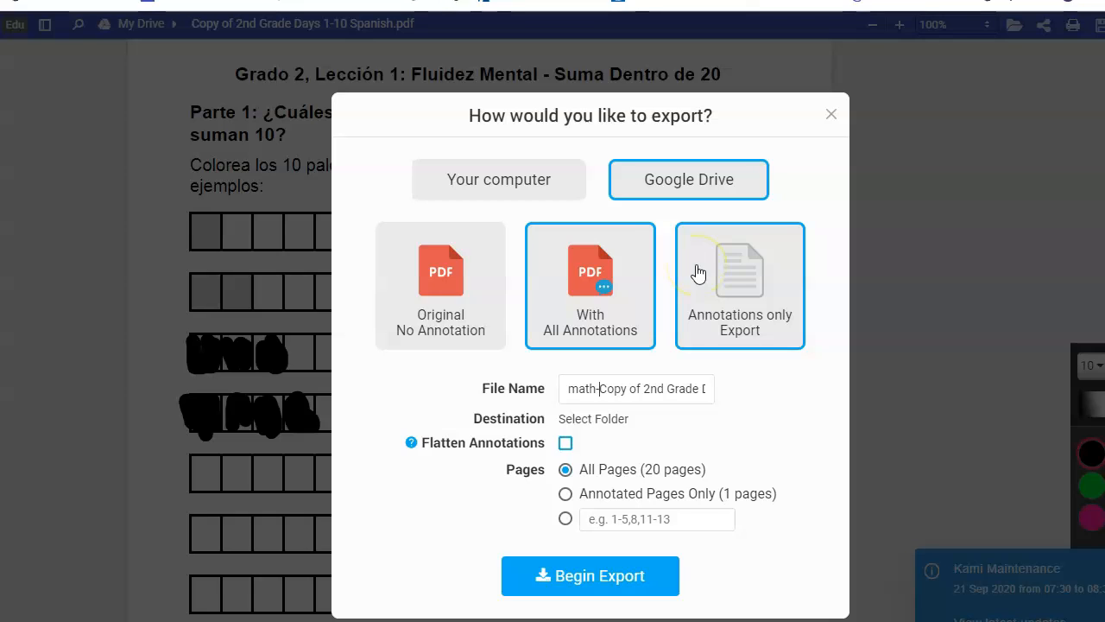
{"action": "type", "text": "9/2"}
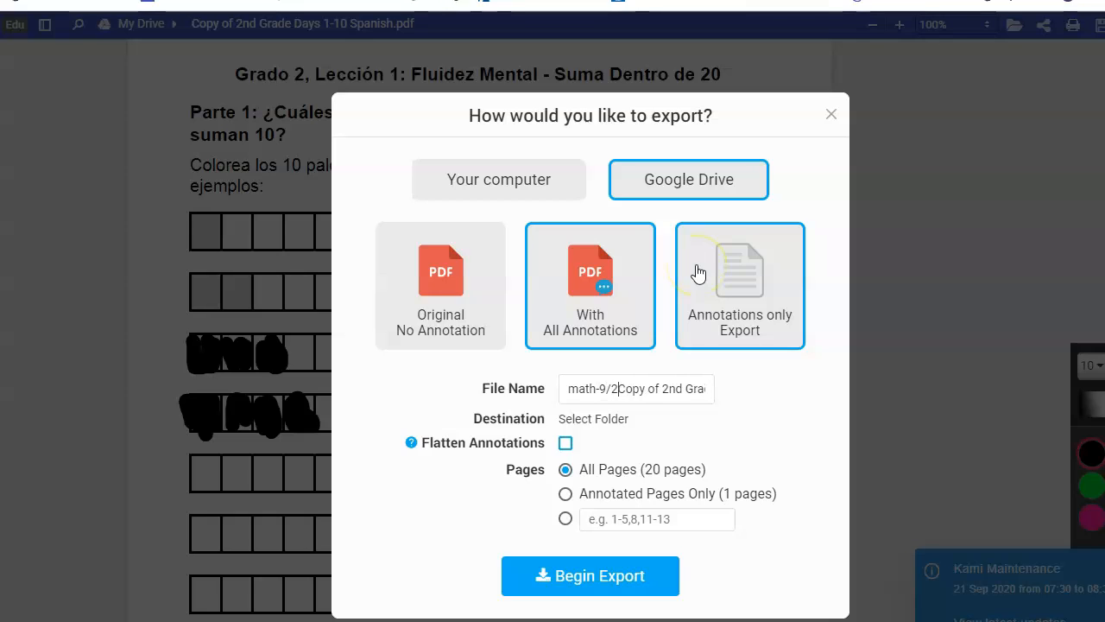
{"action": "type", "text": "1"}
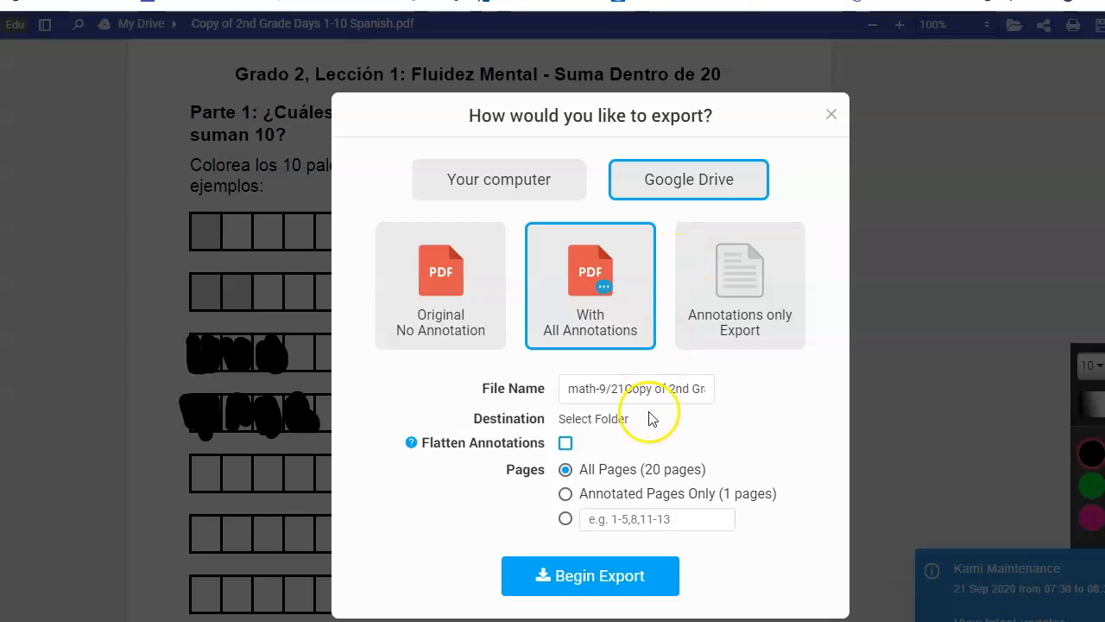
{"action": "left_click", "coordinate": [566, 493]}
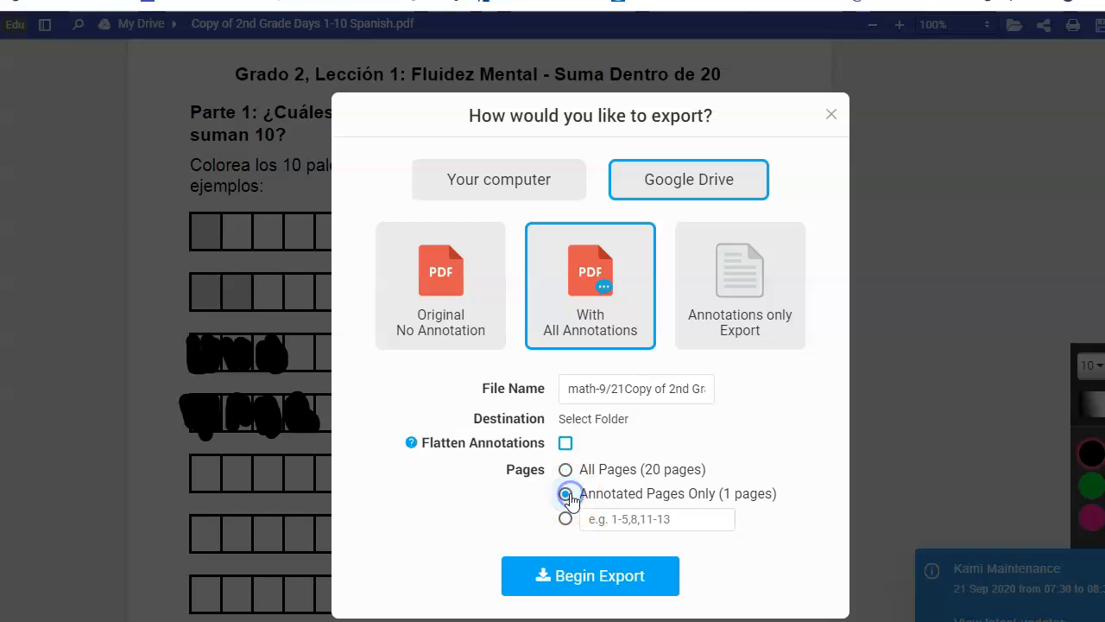
{"action": "left_click", "coordinate": [596, 593]}
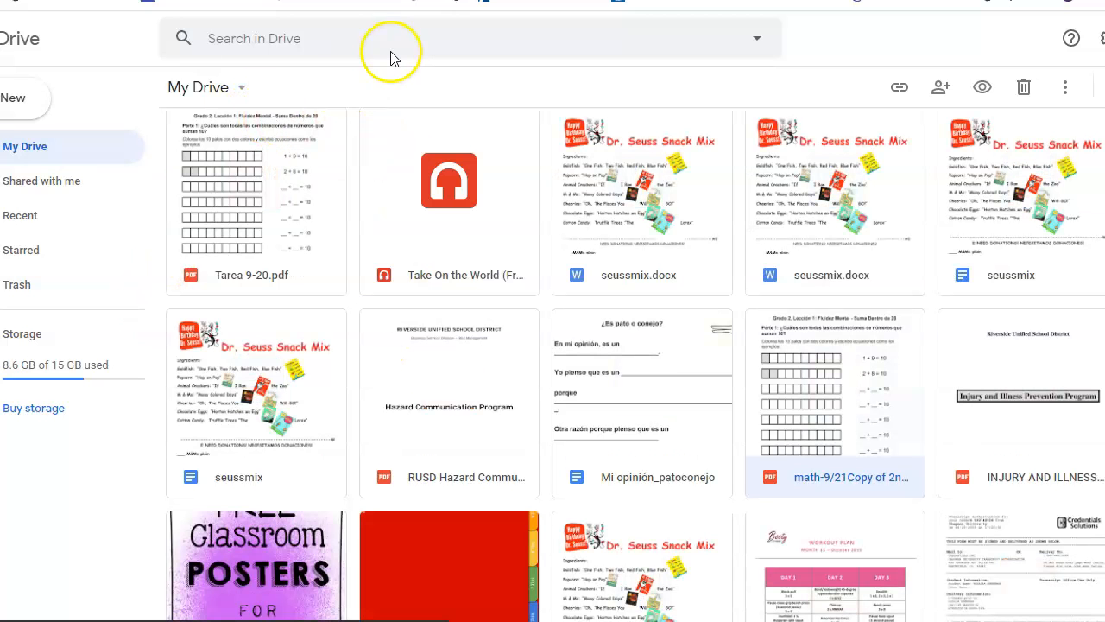
{"action": "scroll", "coordinate": [294, 139], "scroll_direction": "up", "scroll_amount": 5}
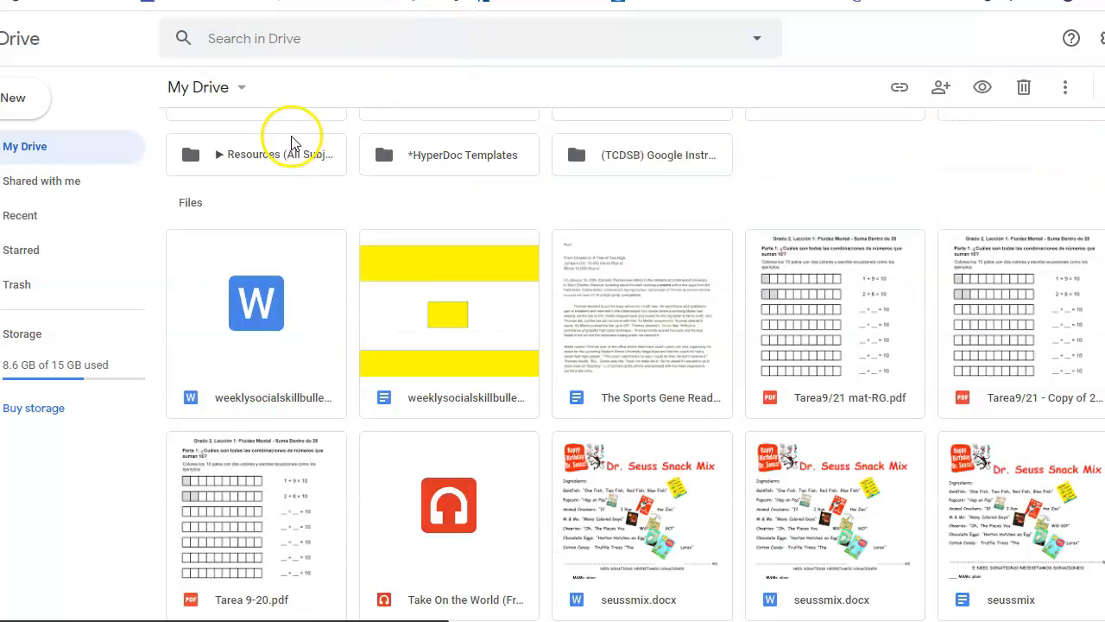
{"action": "scroll", "coordinate": [294, 138], "scroll_direction": "up", "scroll_amount": 5}
{"action": "scroll", "coordinate": [294, 138], "scroll_direction": "up", "scroll_amount": 5}
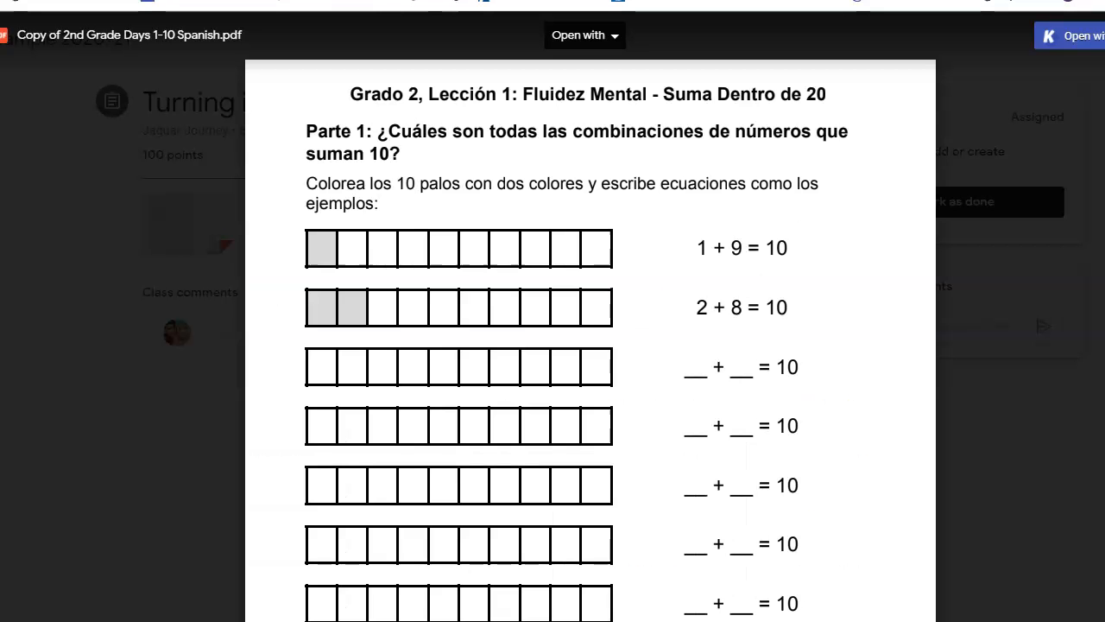
- Close the preview and insert the exported math-9/21 file from Drive into your work
{"action": "left_click", "coordinate": [102, 249]}
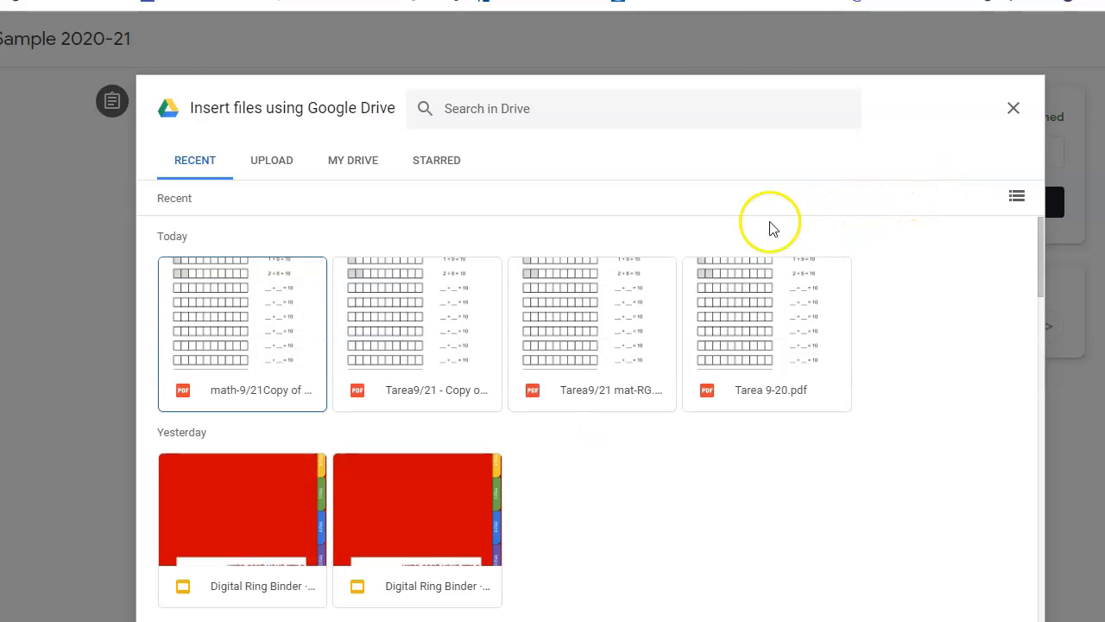
{"action": "left_click", "coordinate": [197, 345]}
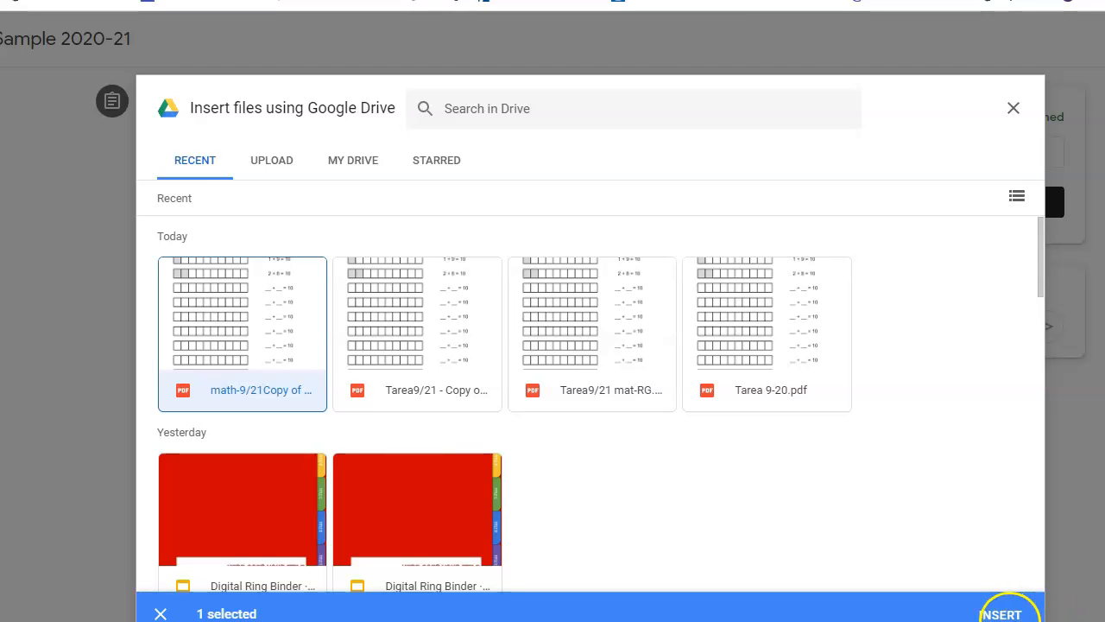
{"action": "left_click", "coordinate": [1009, 614]}
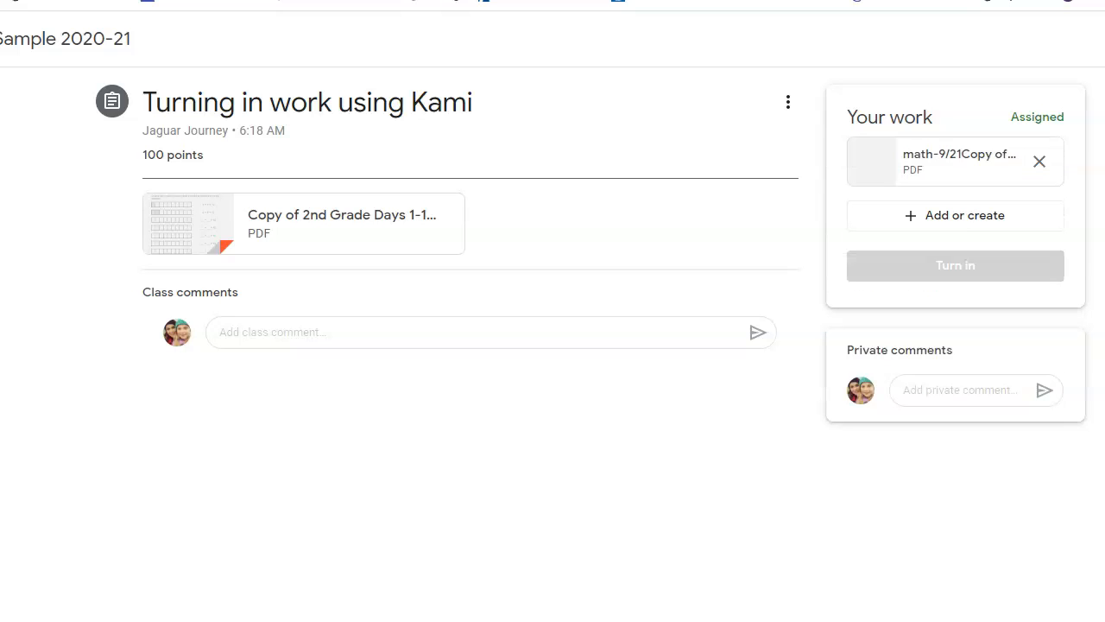
- Turn in the assignment and confirm the submission
{"action": "left_click", "coordinate": [1049, 265]}
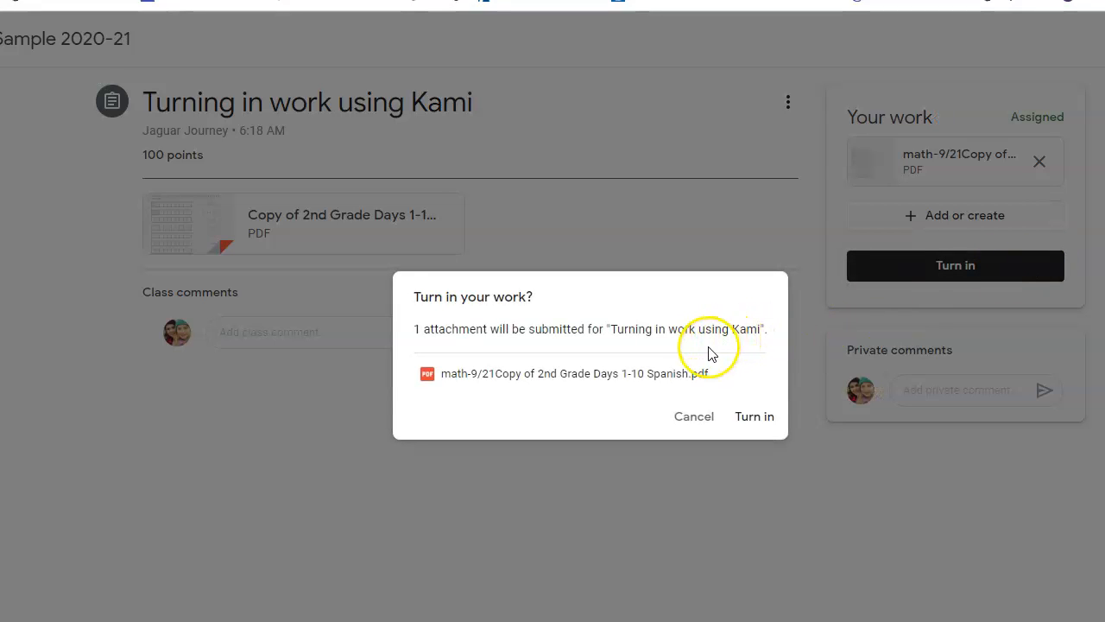
{"action": "left_click", "coordinate": [766, 417]}
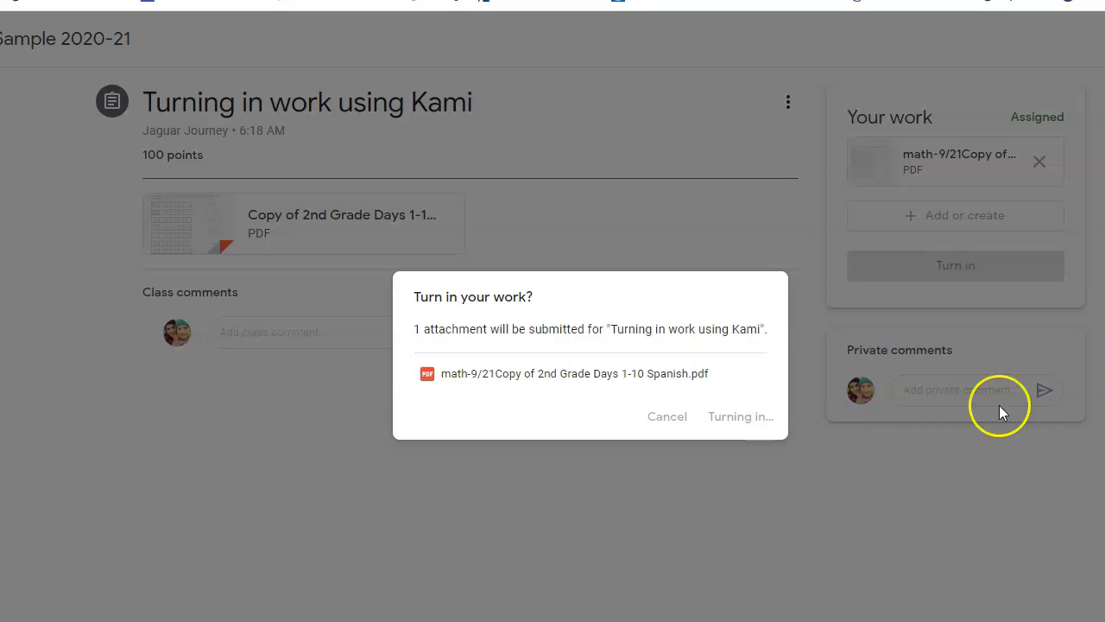